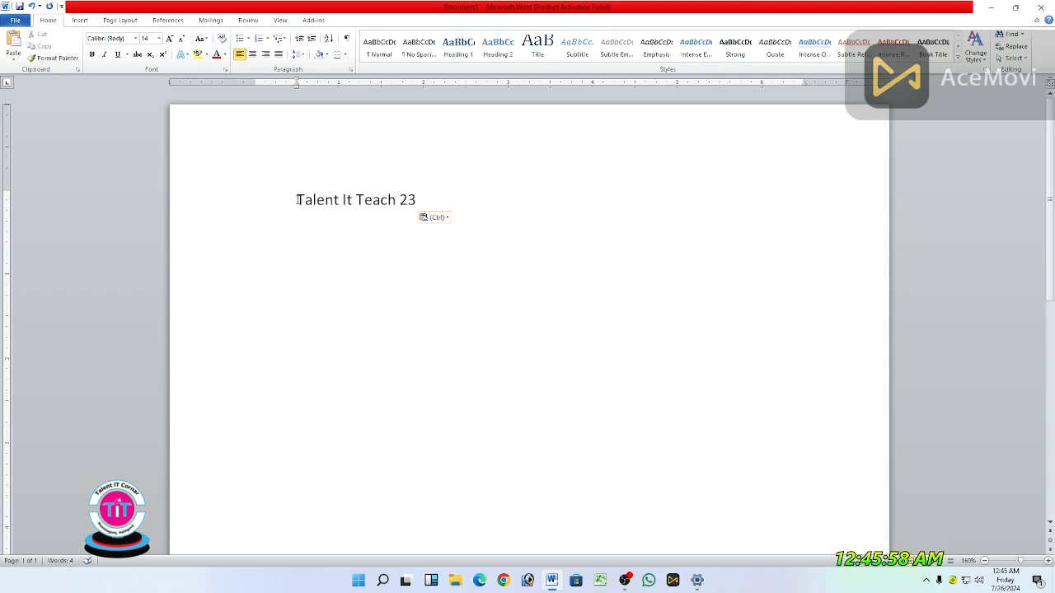
- Repeat the text "Talent It Teach 23" until it fills eight separate lines, splitting the doubled first line in two
{"action": "type", "text": "Talent It Teach 23"}
{"action": "key", "text": "Return"}
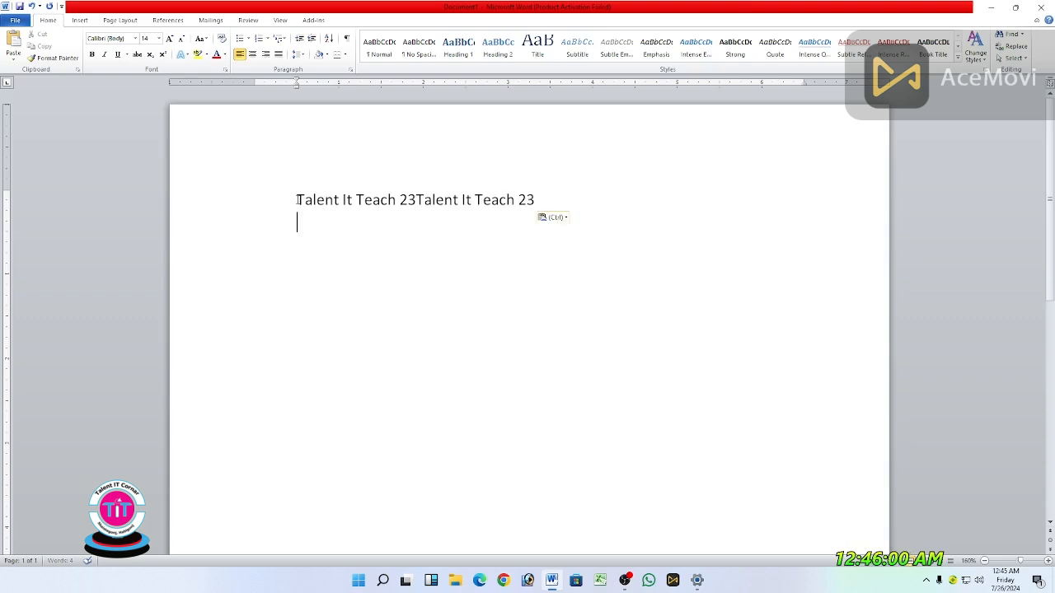
{"action": "type", "text": "Talent It Teach 23"}
{"action": "key", "text": "Return"}
{"action": "type", "text": "Talent It Teach 23"}
{"action": "key", "text": "Return"}
{"action": "key", "text": "ctrl+v"}
{"action": "key", "text": "Return"}
{"action": "key", "text": "ctrl+v"}
{"action": "key", "text": "Return"}
{"action": "key", "text": "ctrl+v"}
{"action": "key", "text": "Return"}
{"action": "key", "text": "ctrl+v"}
{"action": "key", "text": "Return"}
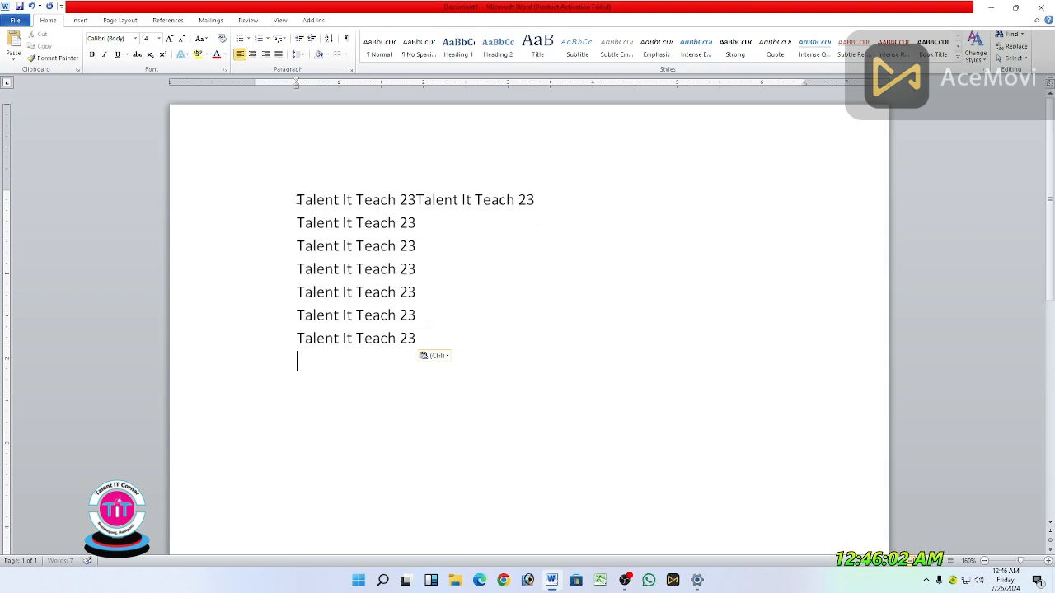
{"action": "left_click", "coordinate": [417, 199]}
{"action": "key", "text": "Return"}
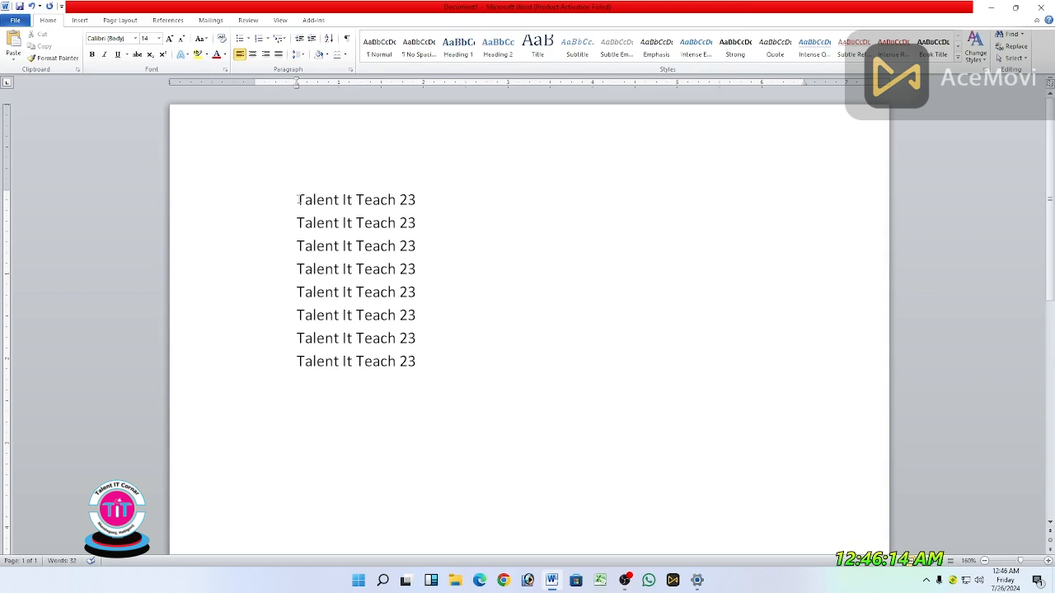
- Make the first "Talent It Teach 23" line bold
{"action": "left_click_drag", "start_coordinate": [299, 199], "coordinate": [412, 202]}
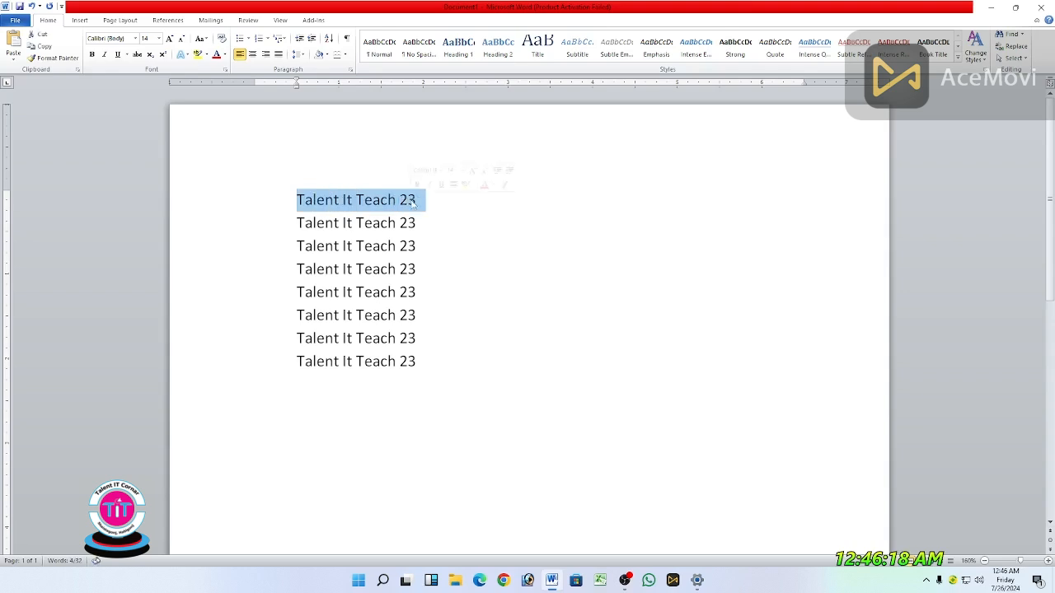
{"action": "left_click", "coordinate": [297, 199]}
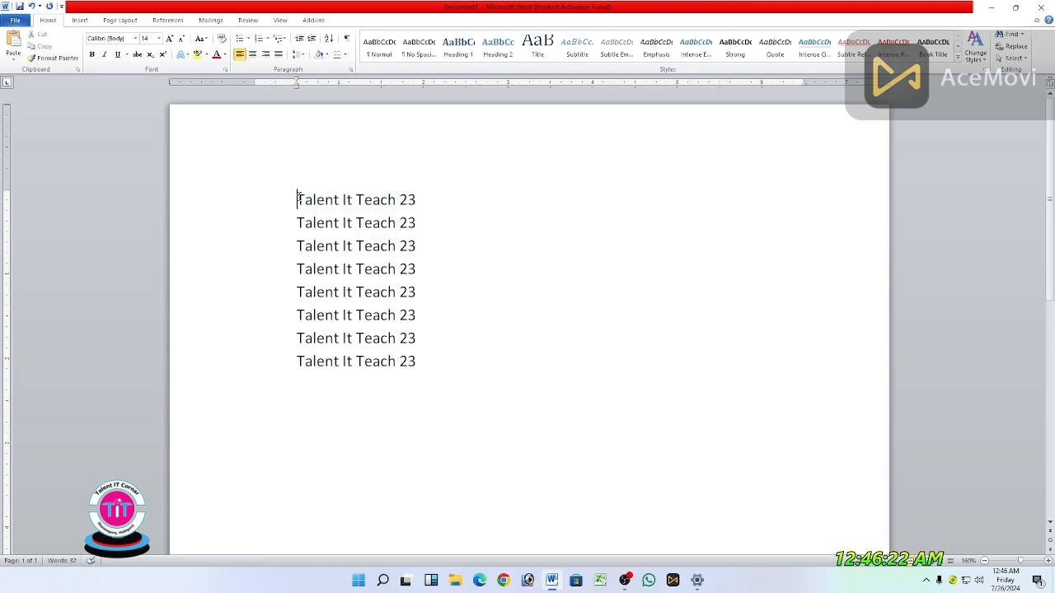
{"action": "left_click_drag", "start_coordinate": [298, 200], "coordinate": [425, 200]}
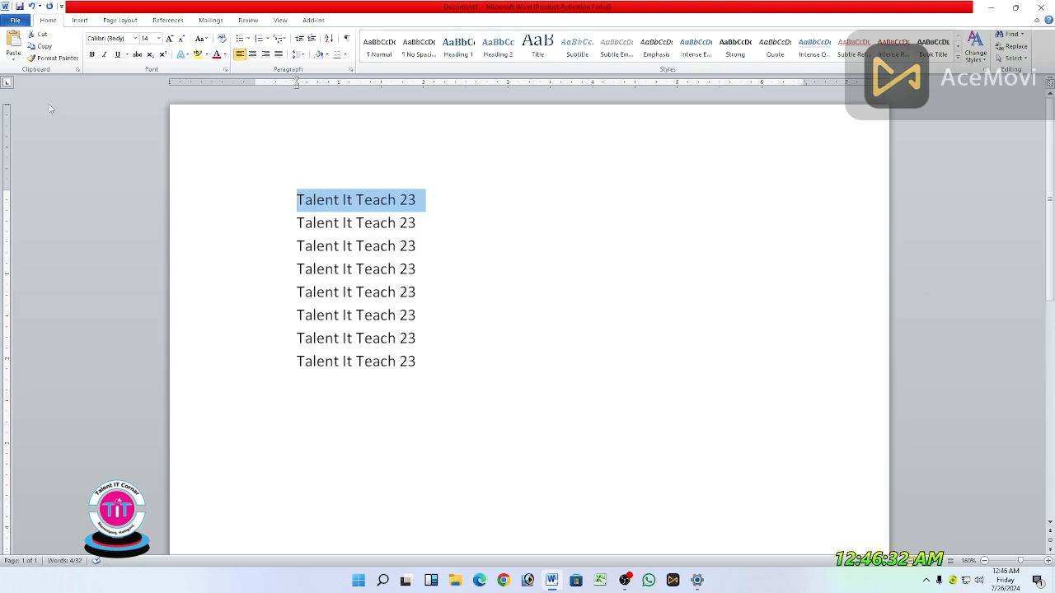
{"action": "left_click", "coordinate": [92, 54]}
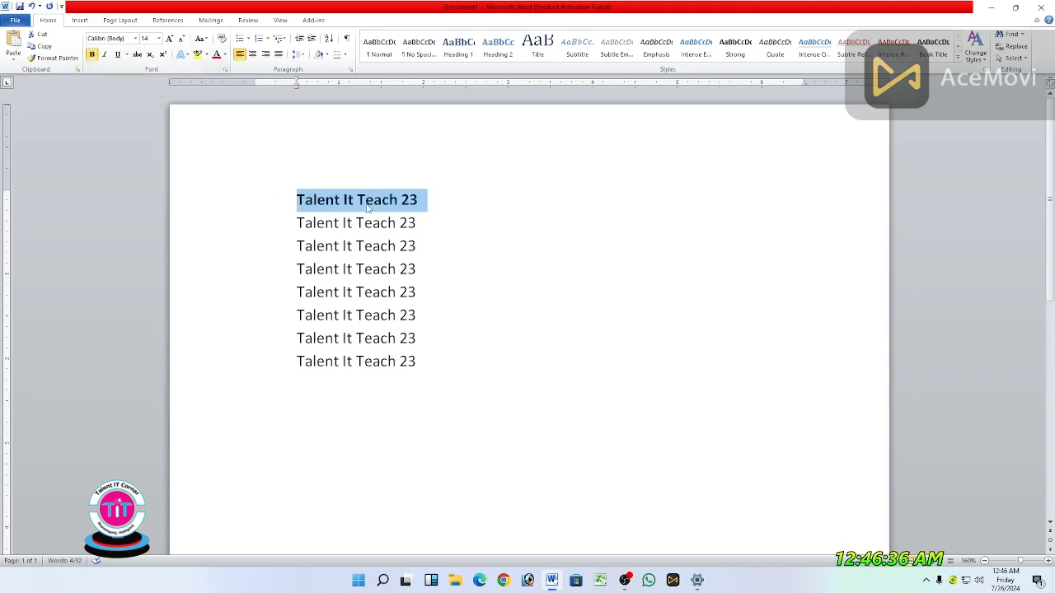
{"action": "left_click", "coordinate": [423, 206]}
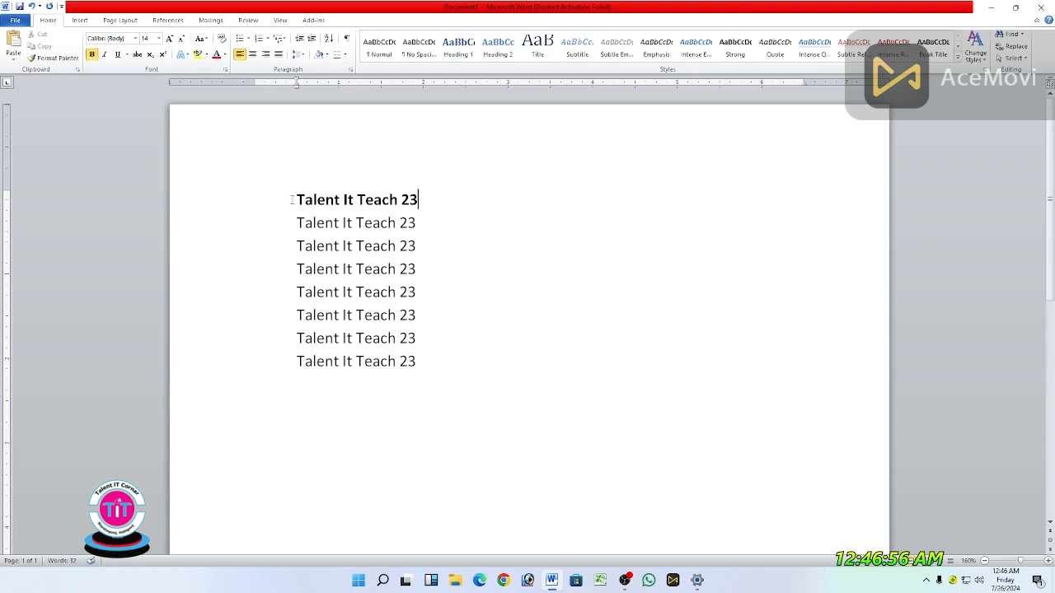
- Toggle bold off and on twice for the first line, leaving it bold
{"action": "left_click_drag", "start_coordinate": [295, 199], "coordinate": [412, 209]}
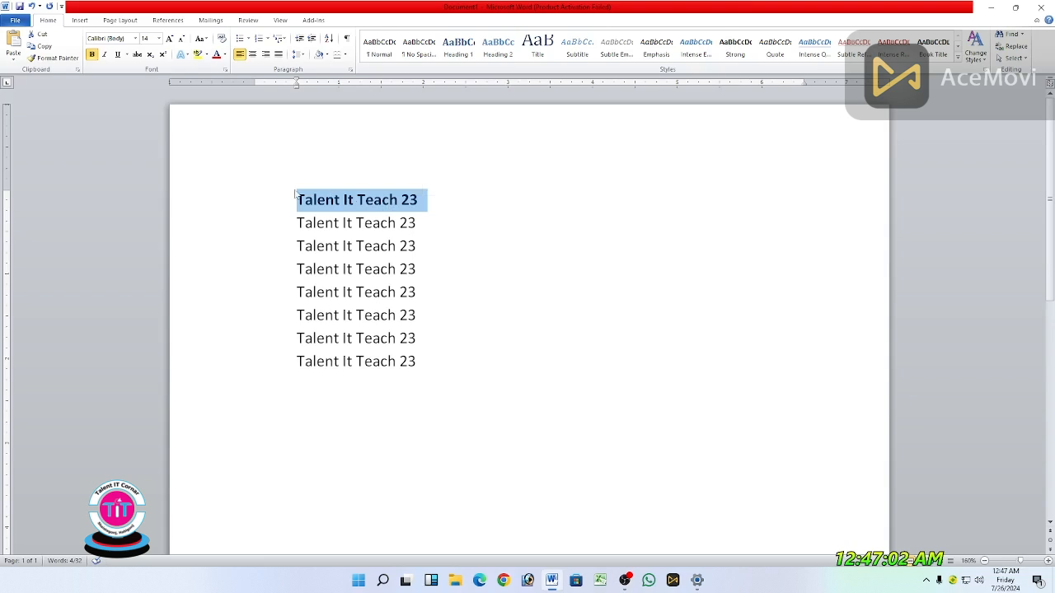
{"action": "left_click", "coordinate": [94, 56]}
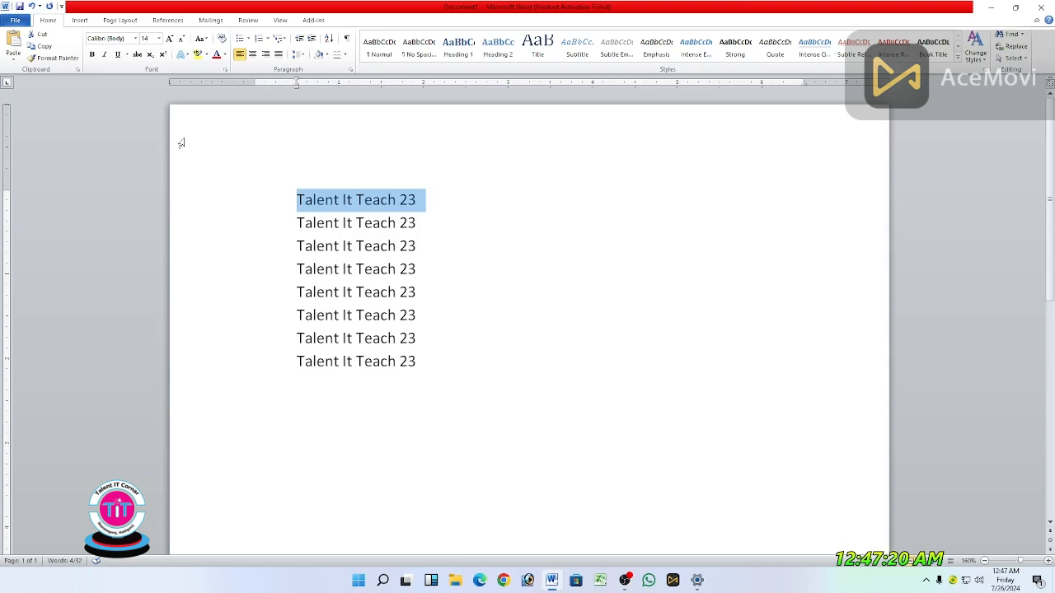
{"action": "key", "text": "ctrl+b"}
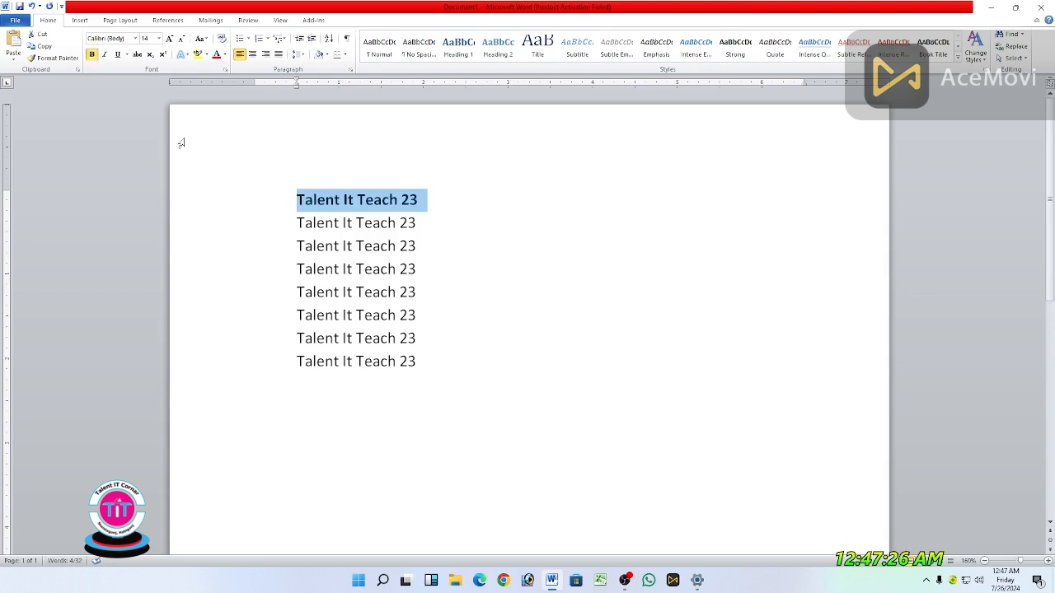
{"action": "key", "text": "ctrl+b"}
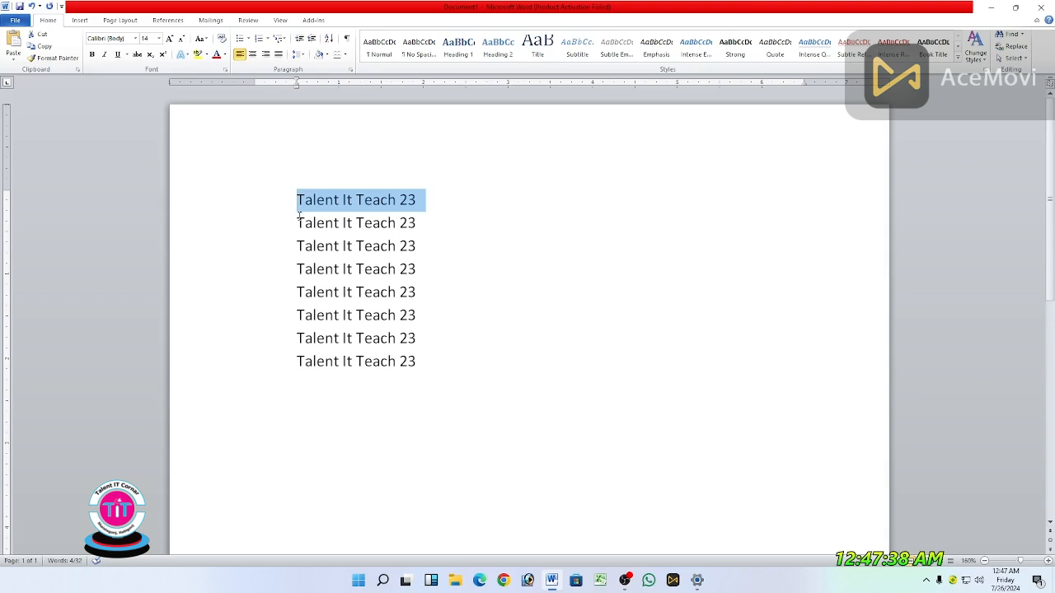
{"action": "key", "text": "ctrl+b"}
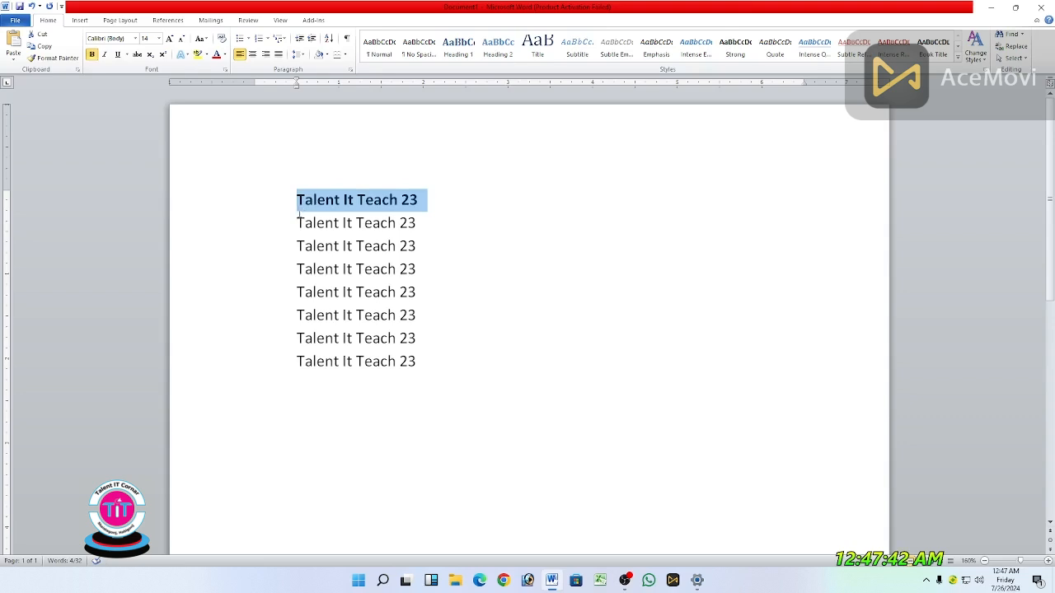
- Italicize the second "Talent It Teach 23" line
{"action": "left_click", "coordinate": [298, 221]}
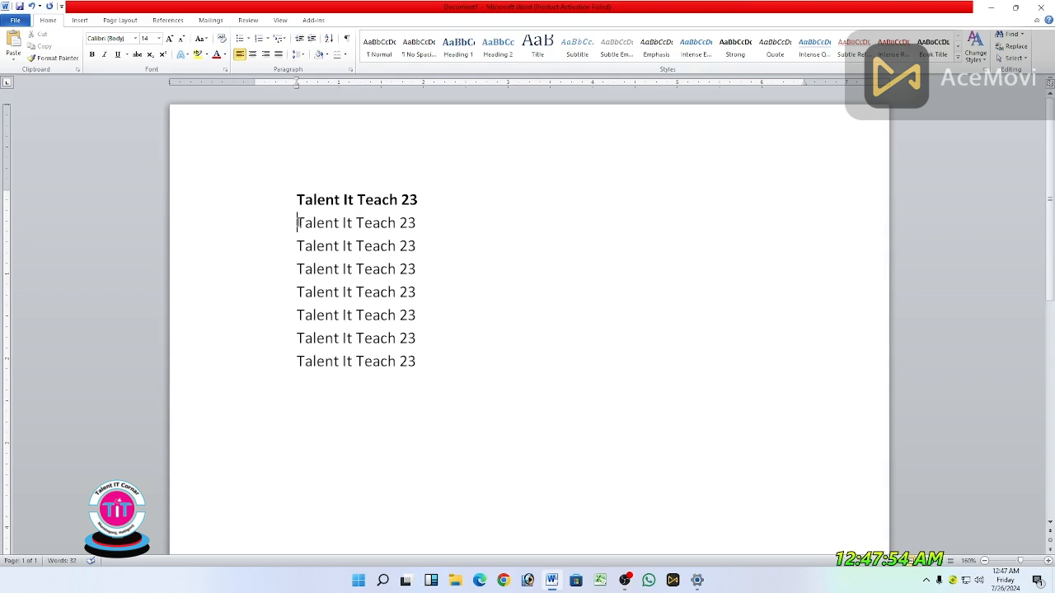
{"action": "left_click_drag", "start_coordinate": [297, 222], "coordinate": [414, 222]}
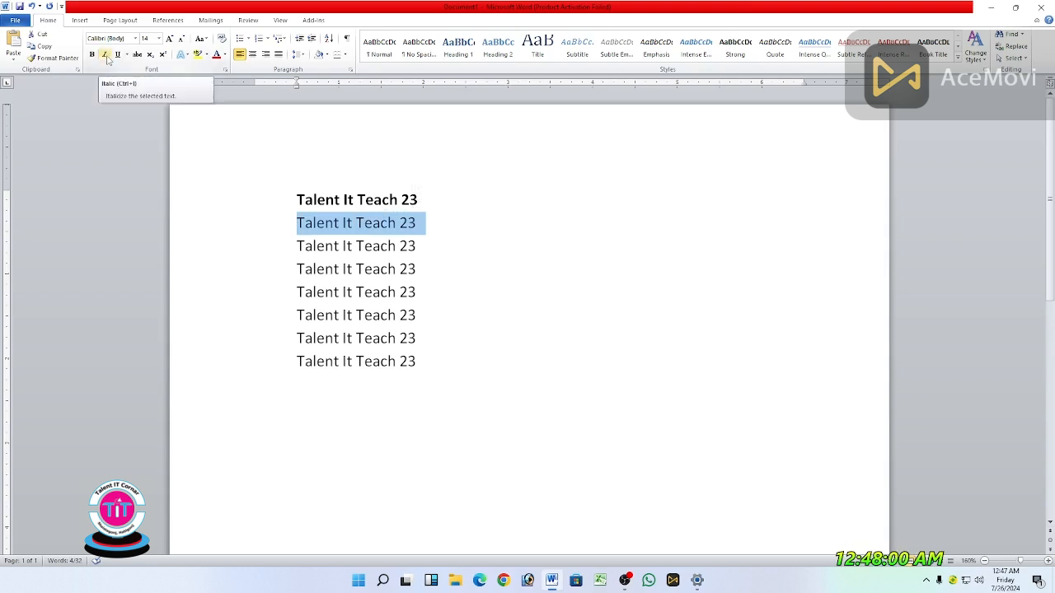
{"action": "left_click", "coordinate": [106, 55]}
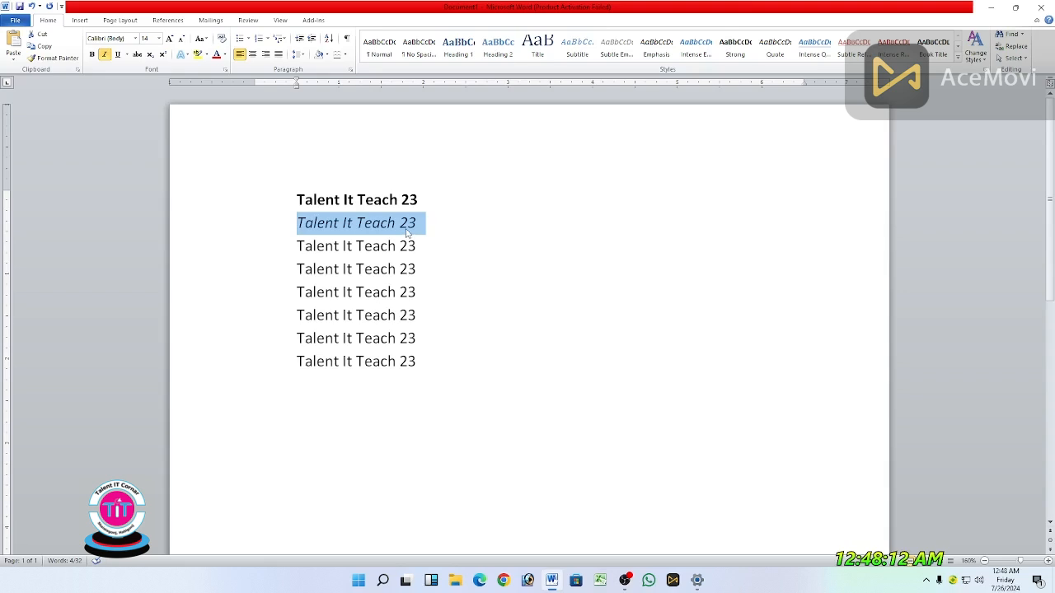
- Delete the second line's text, undo the deletion, and toggle its italics off and on twice
{"action": "key", "text": "Delete"}
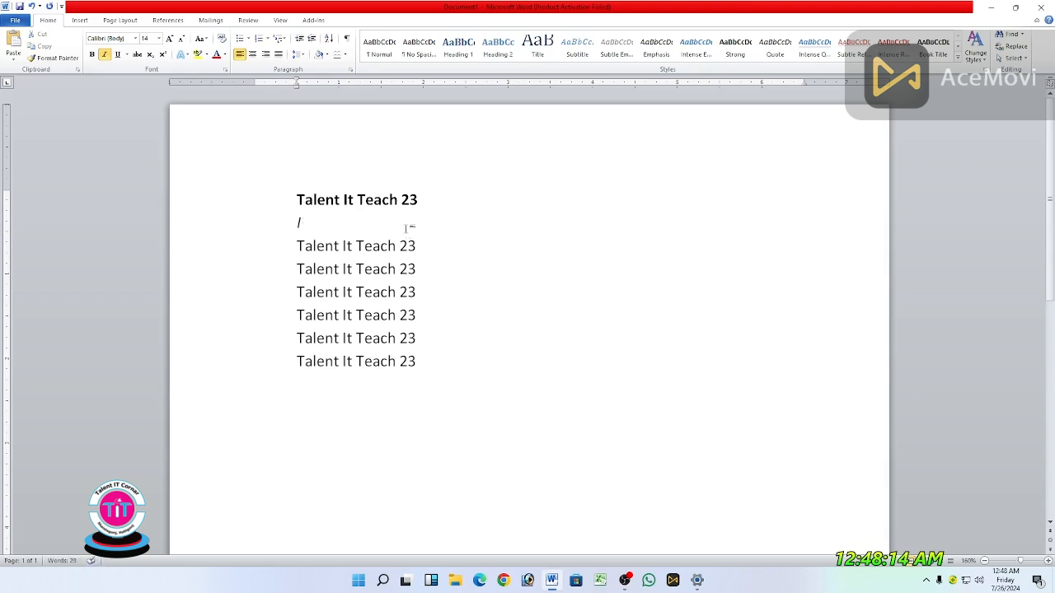
{"action": "key", "text": "ctrl+z"}
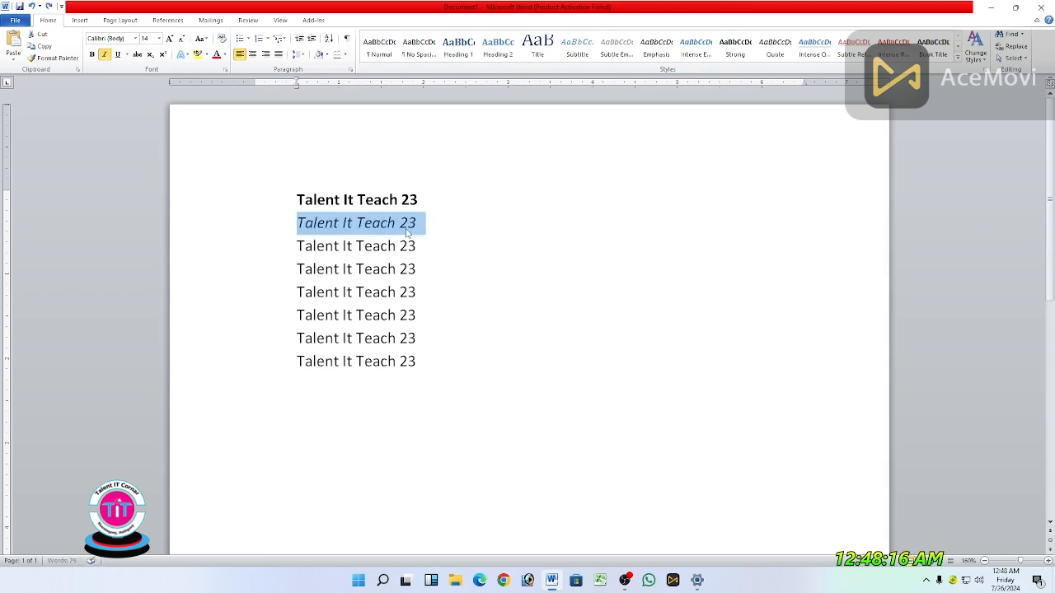
{"action": "key", "text": "ctrl+i"}
{"action": "key", "text": "ctrl+i"}
{"action": "key", "text": "ctrl+i"}
{"action": "key", "text": "ctrl+i"}
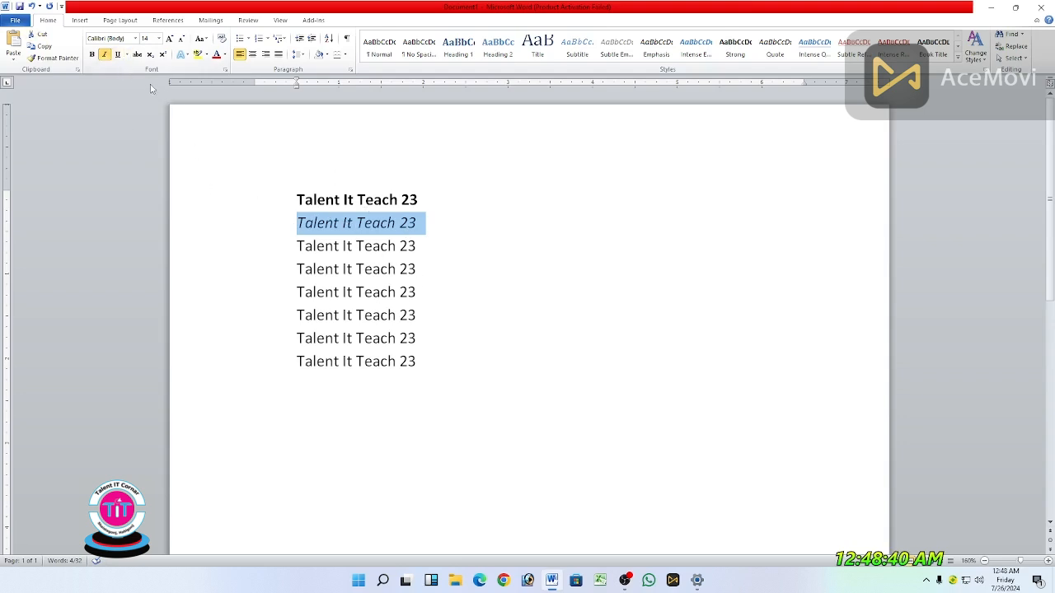
- Underline the italic second line and apply strikethrough to the third "Talent It Teach 23" line
{"action": "left_click", "coordinate": [118, 54]}
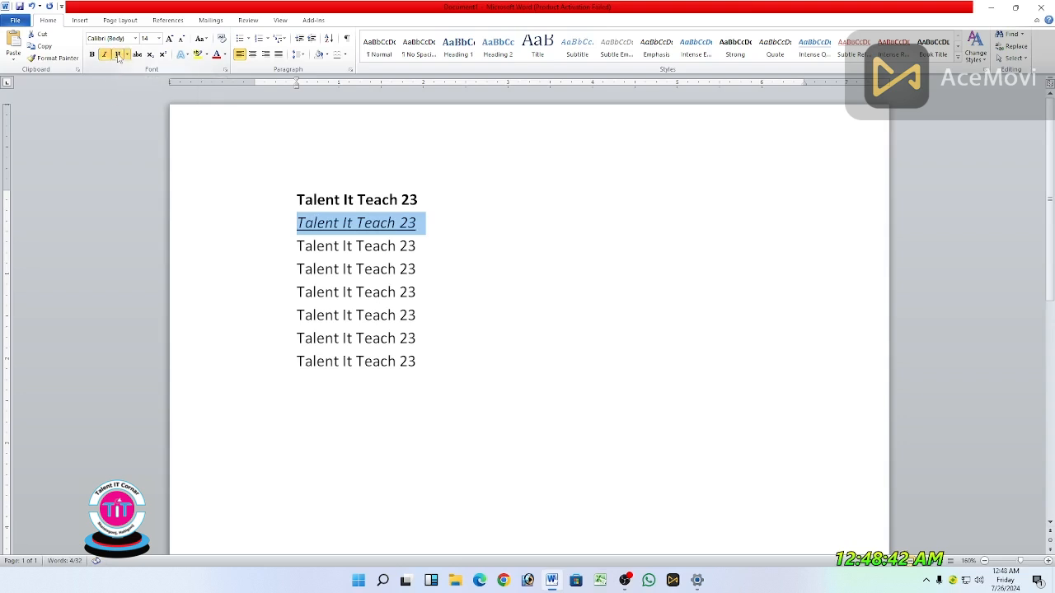
{"action": "left_click", "coordinate": [418, 227]}
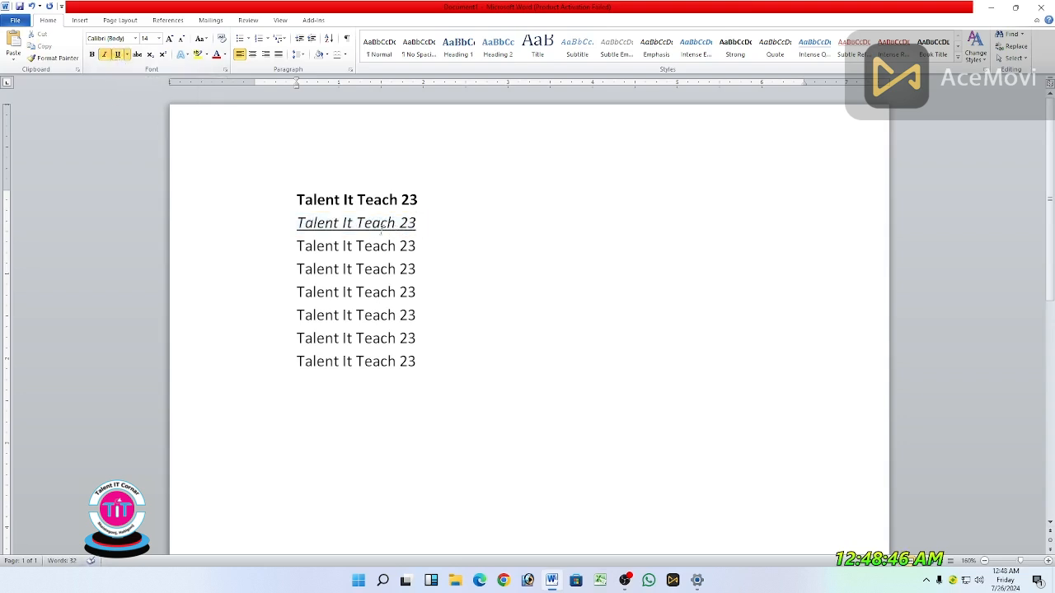
{"action": "left_click_drag", "start_coordinate": [298, 247], "coordinate": [411, 258]}
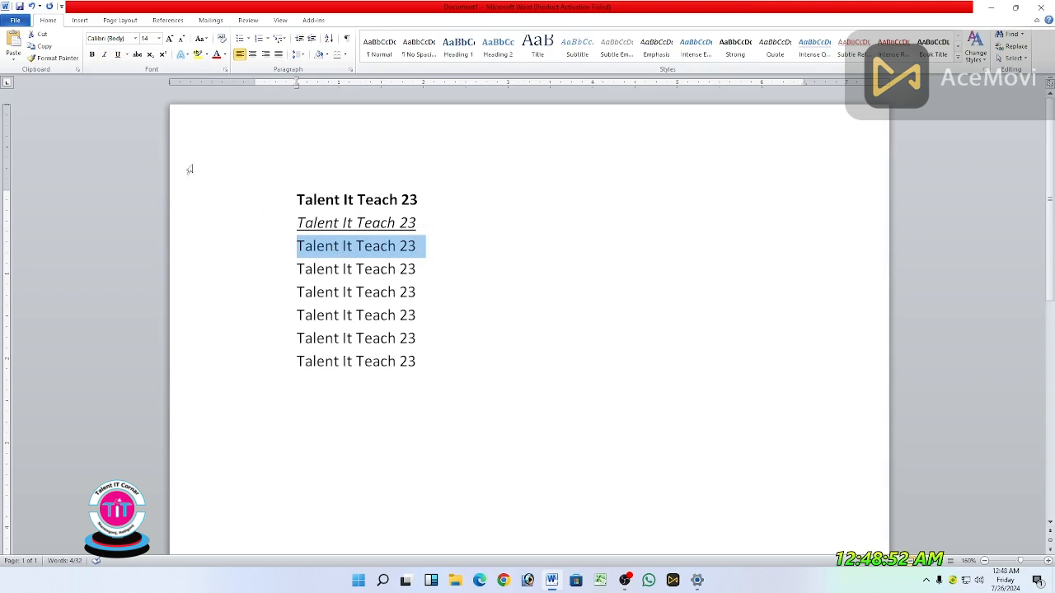
{"action": "left_click", "coordinate": [140, 58]}
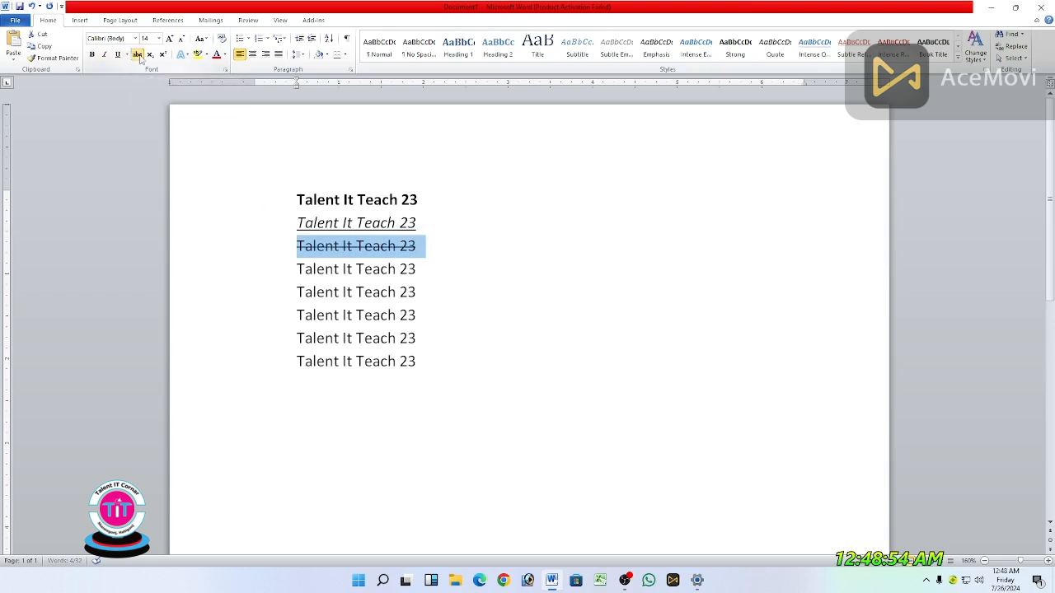
{"action": "left_click", "coordinate": [417, 254]}
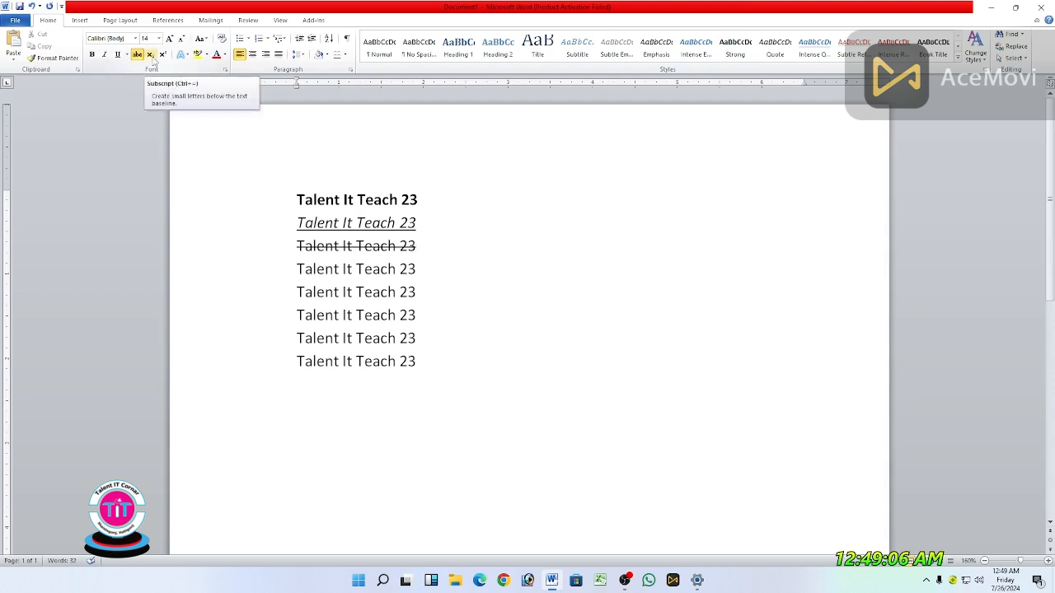
- Add H2O on a new line below the eighth line and format its 2 as subscript
{"action": "left_click", "coordinate": [428, 363]}
{"action": "key", "text": "Return"}
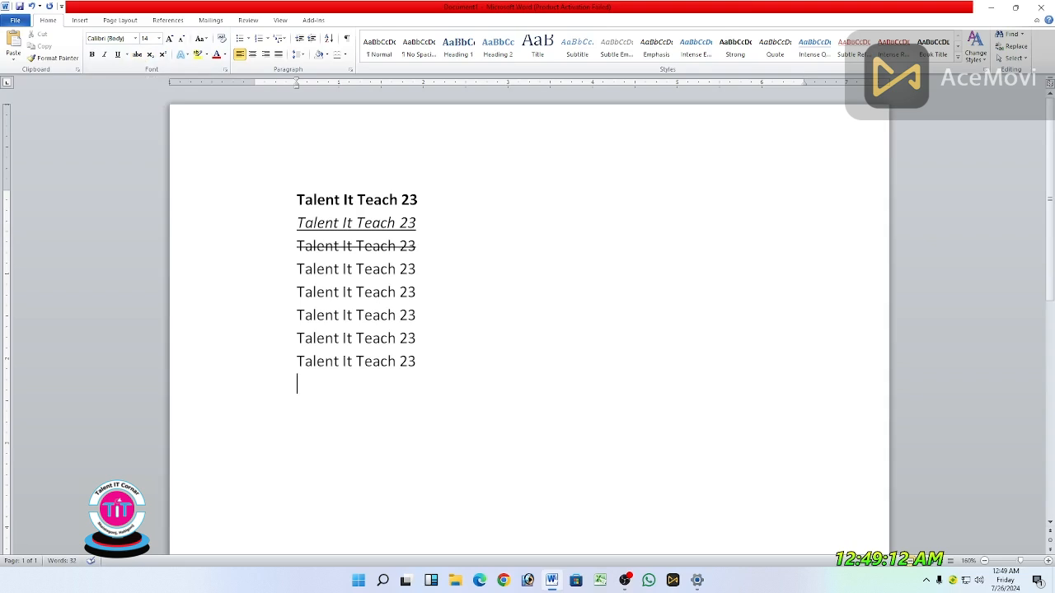
{"action": "type", "text": "H2o"}
{"action": "key", "text": "BackSpace"}
{"action": "type", "text": "O"}
{"action": "left_click_drag", "start_coordinate": [307, 385], "coordinate": [316, 385]}
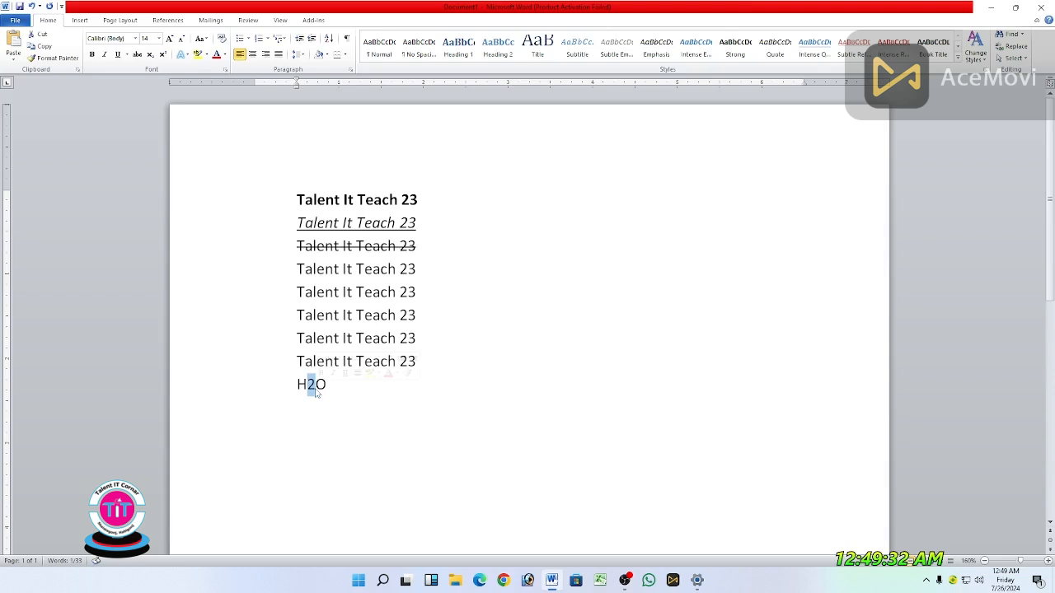
{"action": "left_click", "coordinate": [151, 54]}
{"action": "left_click", "coordinate": [338, 413]}
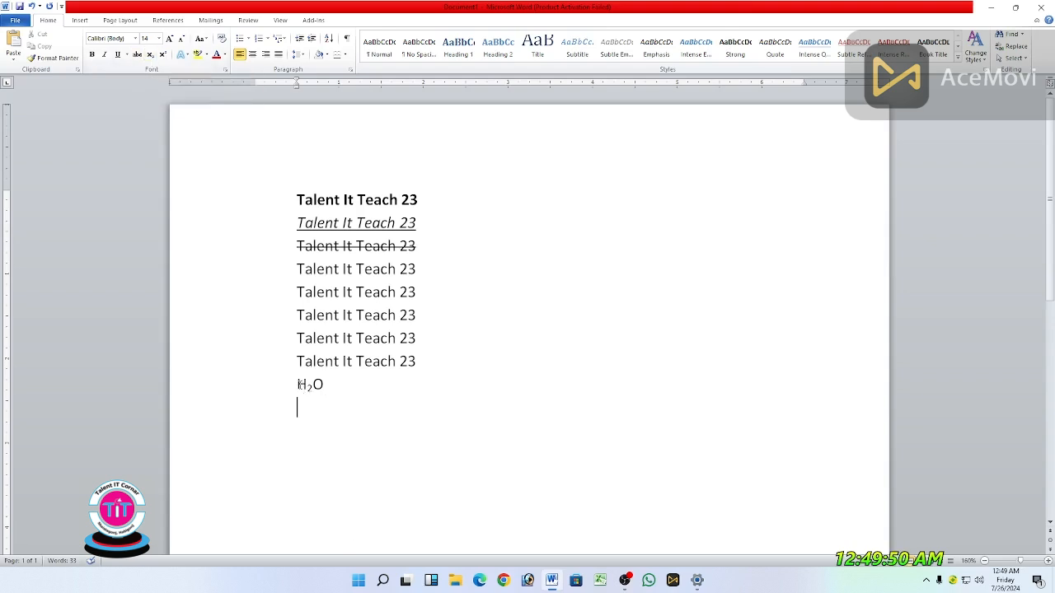
{"action": "left_click_drag", "start_coordinate": [299, 387], "coordinate": [323, 389]}
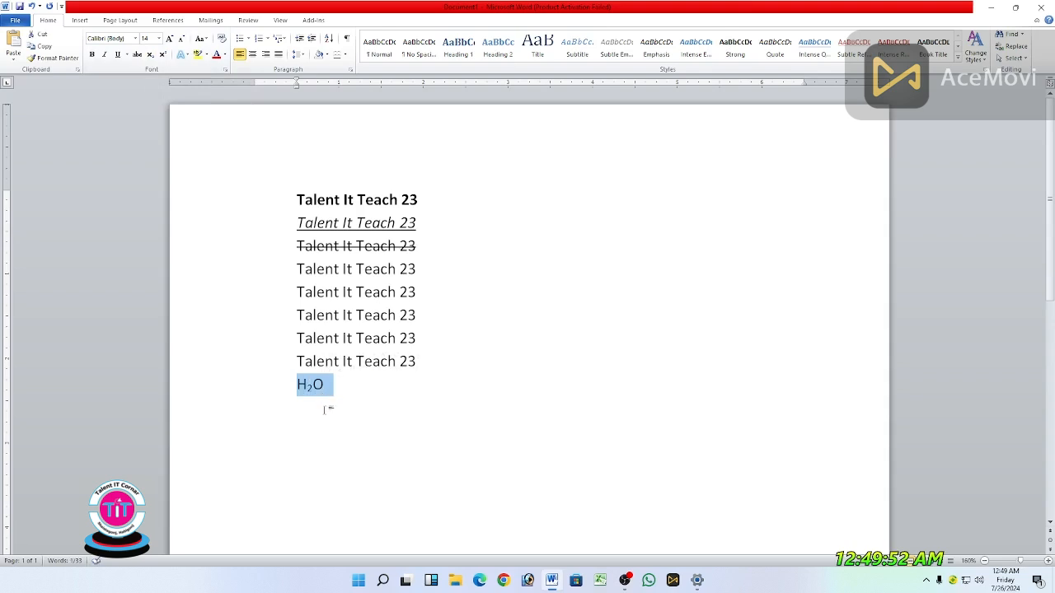
{"action": "left_click", "coordinate": [327, 405]}
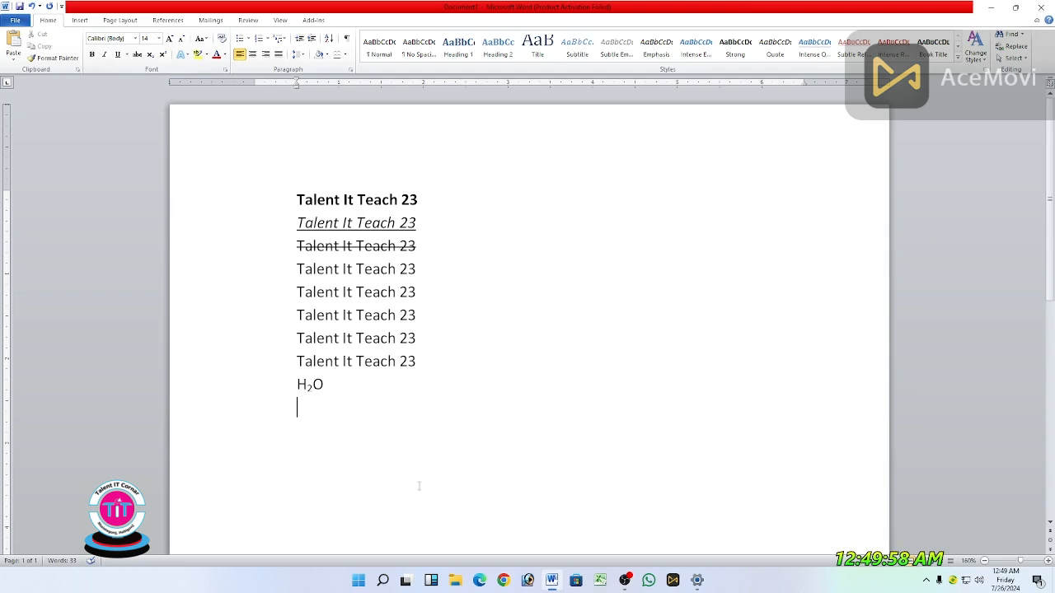
- Enter X2 on the line below the H2O formula and format its 2 as superscript
{"action": "type", "text": "X"}
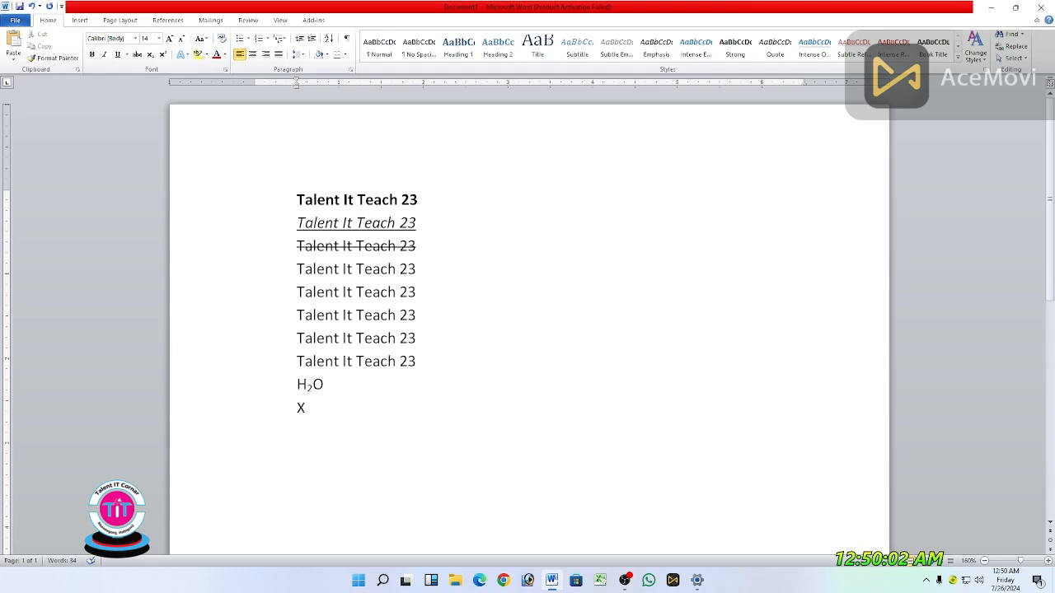
{"action": "type", "text": "2"}
{"action": "left_click_drag", "start_coordinate": [306, 409], "coordinate": [313, 409]}
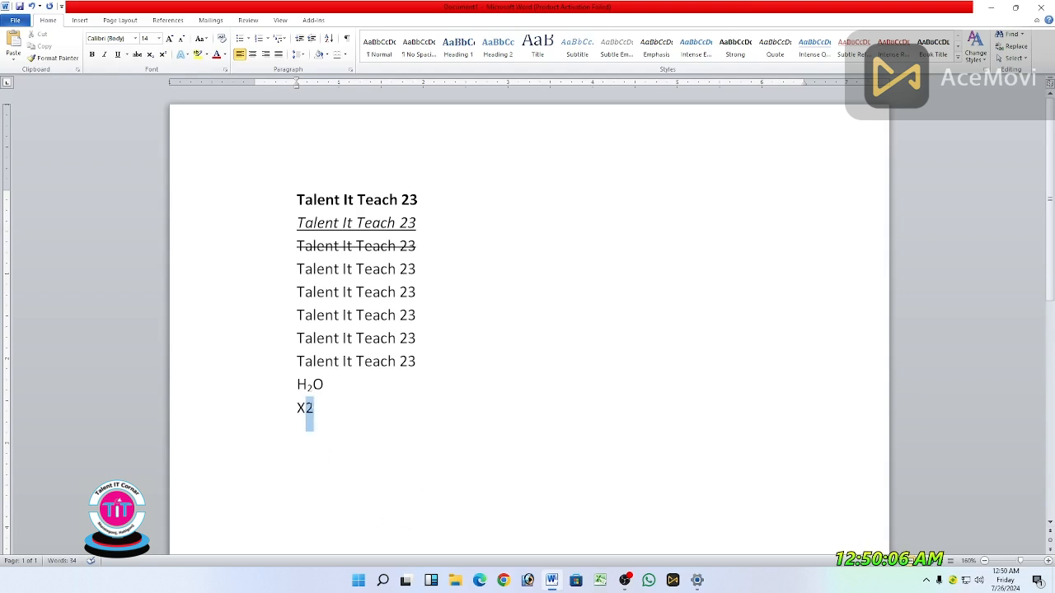
{"action": "left_click", "coordinate": [164, 55]}
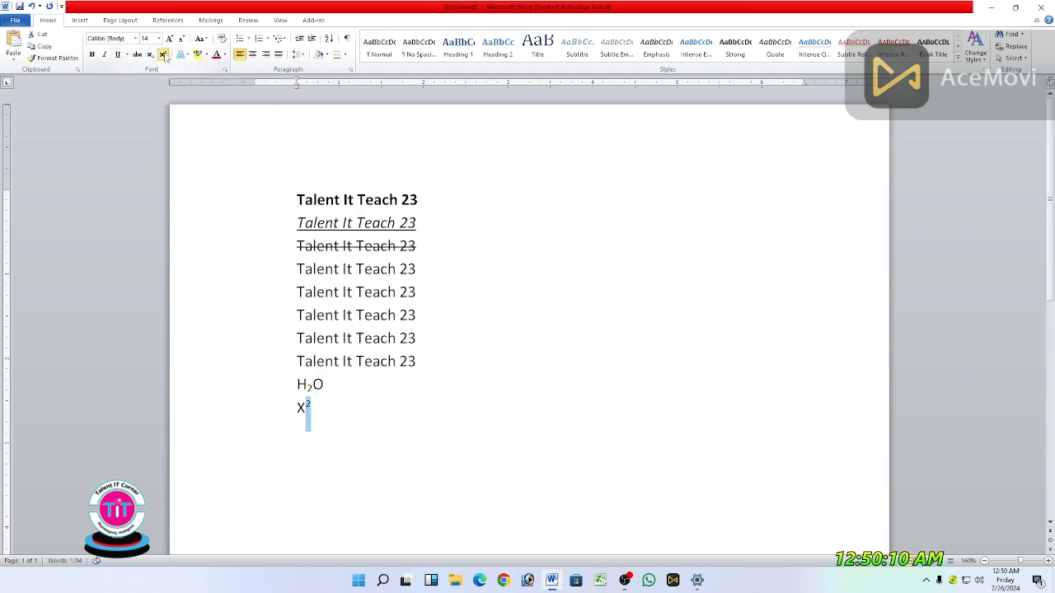
{"action": "double_click", "coordinate": [353, 436]}
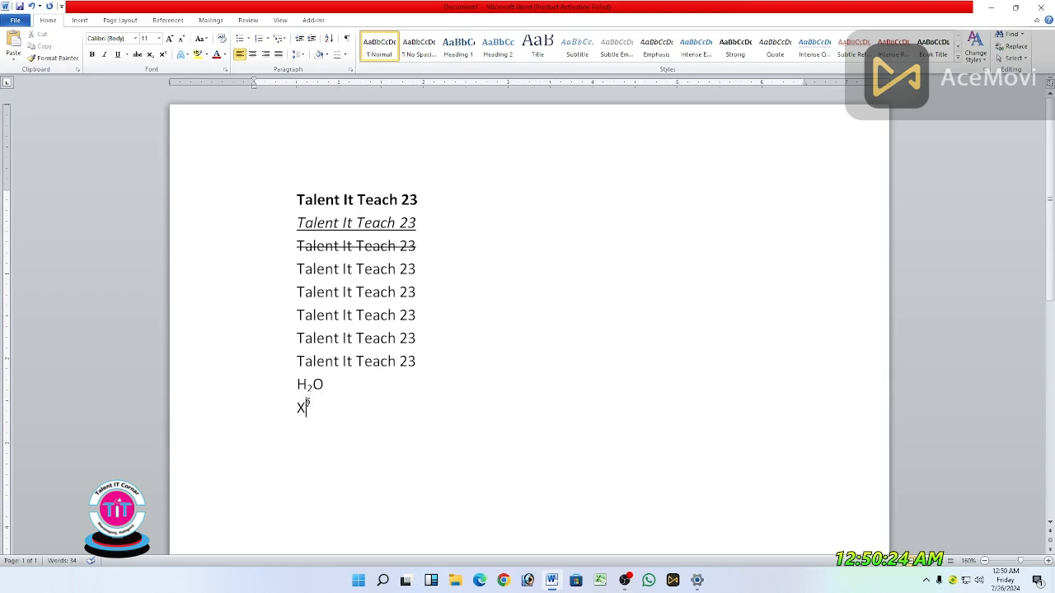
- Remove the superscript formatting from the 2 in X2
{"action": "left_click_drag", "start_coordinate": [304, 403], "coordinate": [311, 403]}
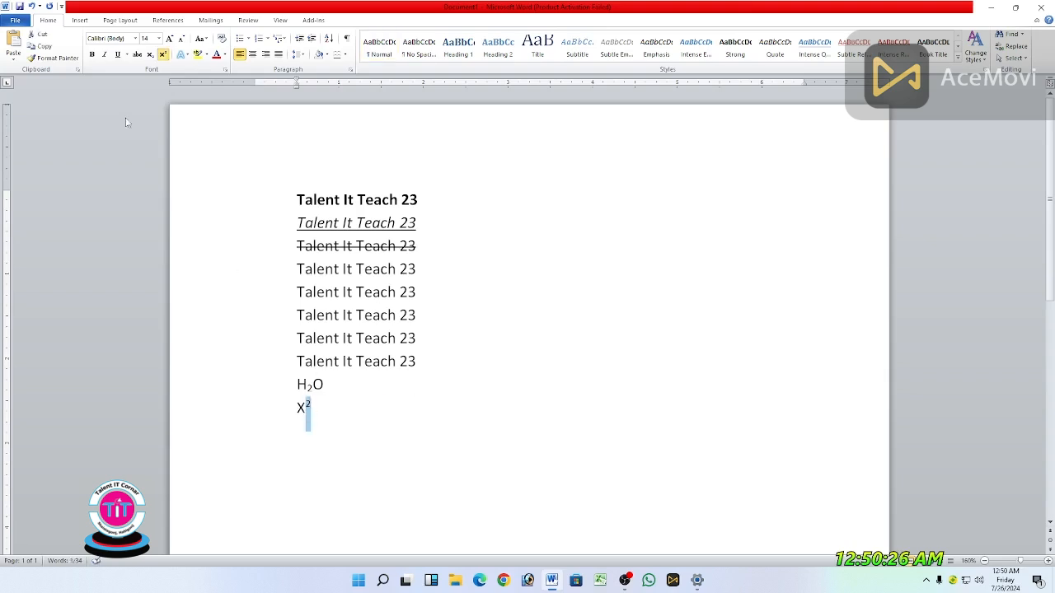
{"action": "left_click", "coordinate": [162, 54]}
- Apply the purple all-caps text effect with a reflection to the eighth "Talent It Teach 23" line, directly above H2O
{"action": "left_click_drag", "start_coordinate": [297, 360], "coordinate": [425, 361]}
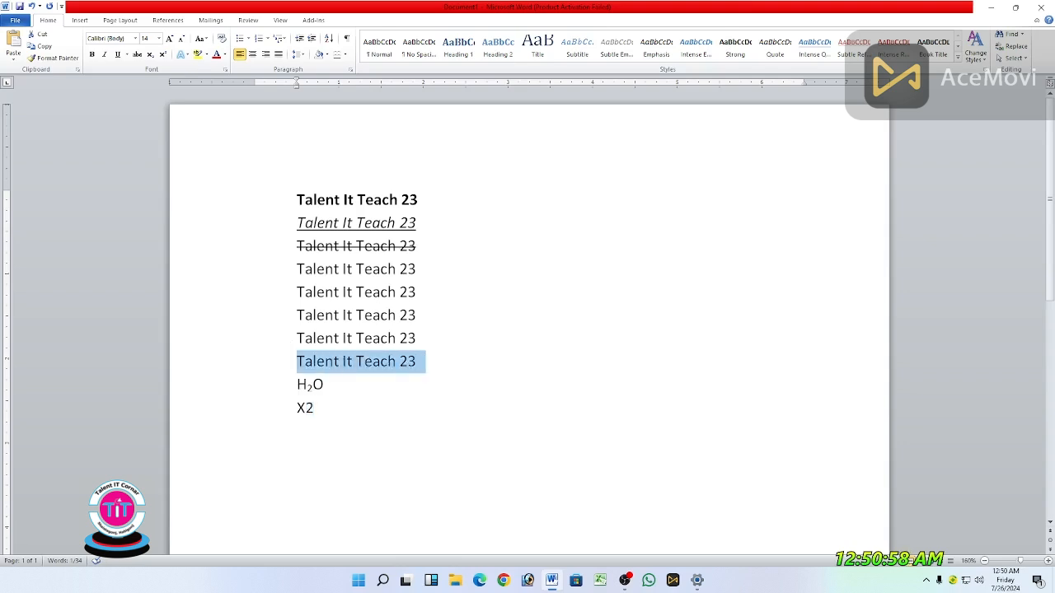
{"action": "left_click", "coordinate": [184, 55]}
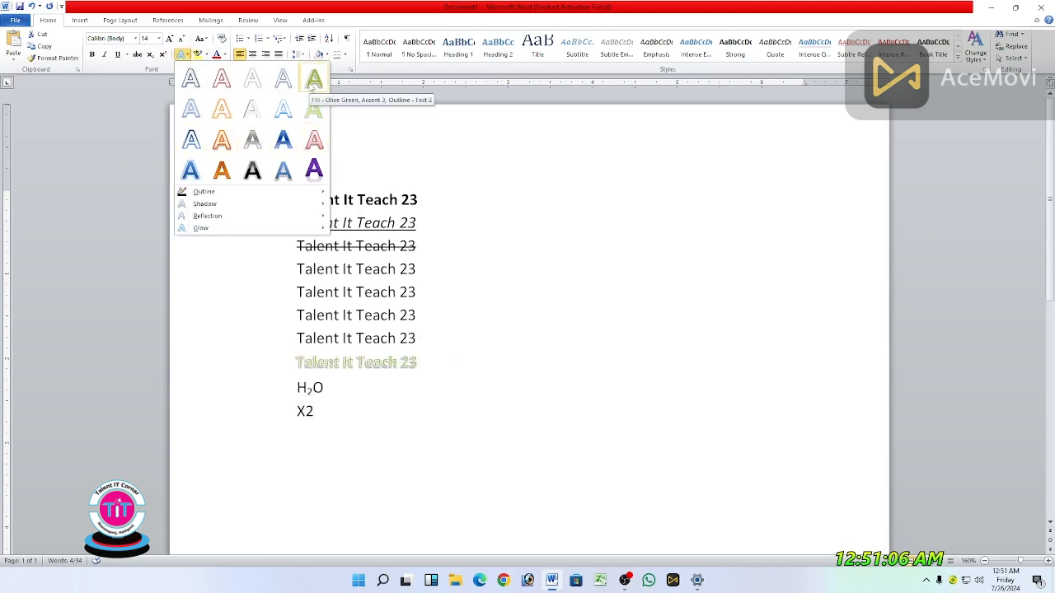
{"action": "left_click", "coordinate": [314, 170]}
{"action": "left_click", "coordinate": [323, 381]}
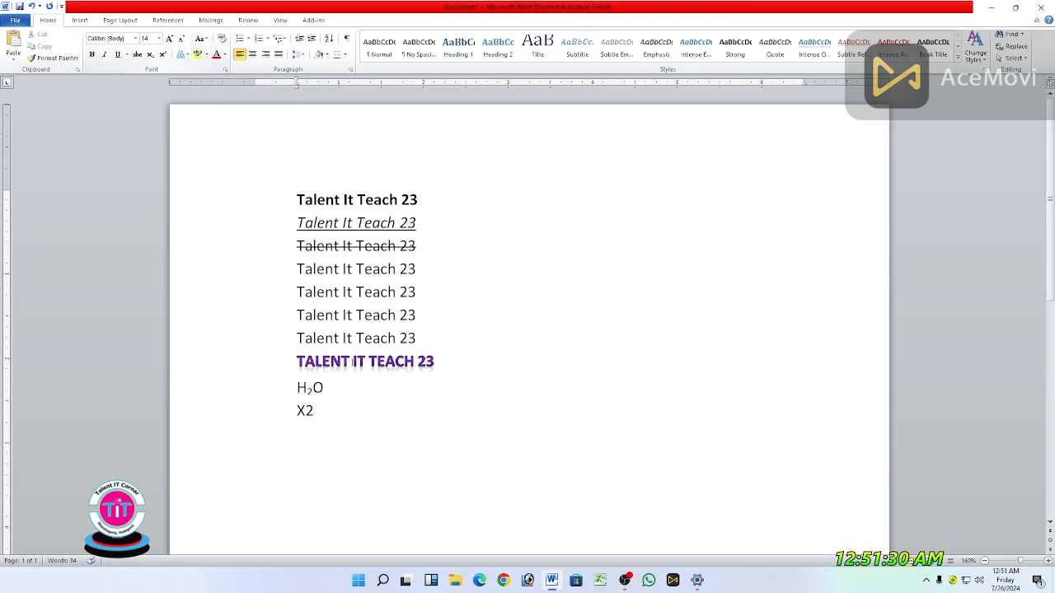
- Highlight the sixth "Talent It Teach 23" line in bright green
{"action": "left_click", "coordinate": [298, 315]}
{"action": "left_click_drag", "start_coordinate": [297, 315], "coordinate": [414, 325]}
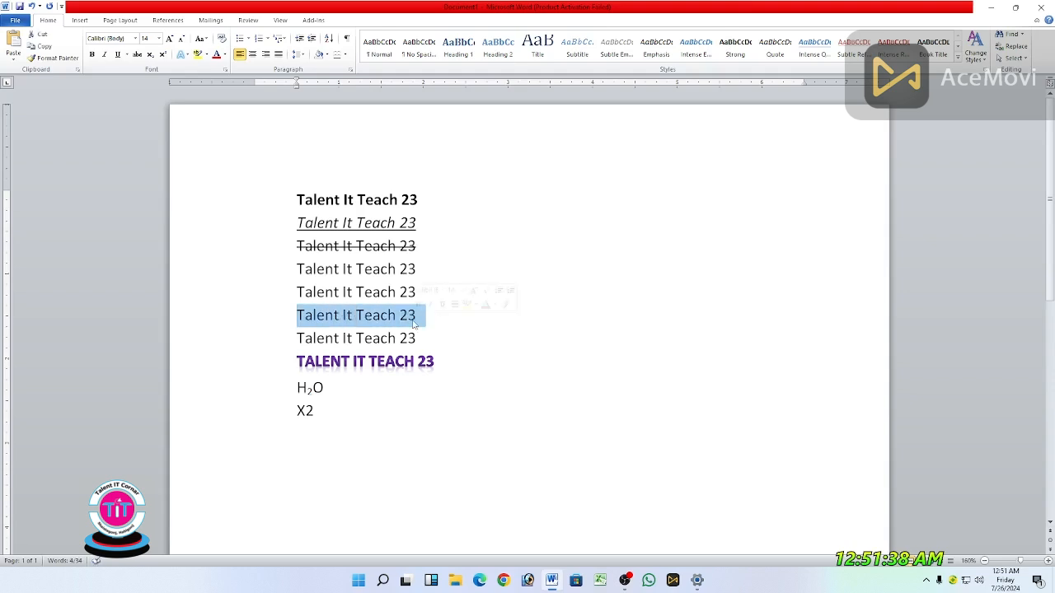
{"action": "left_click", "coordinate": [207, 56]}
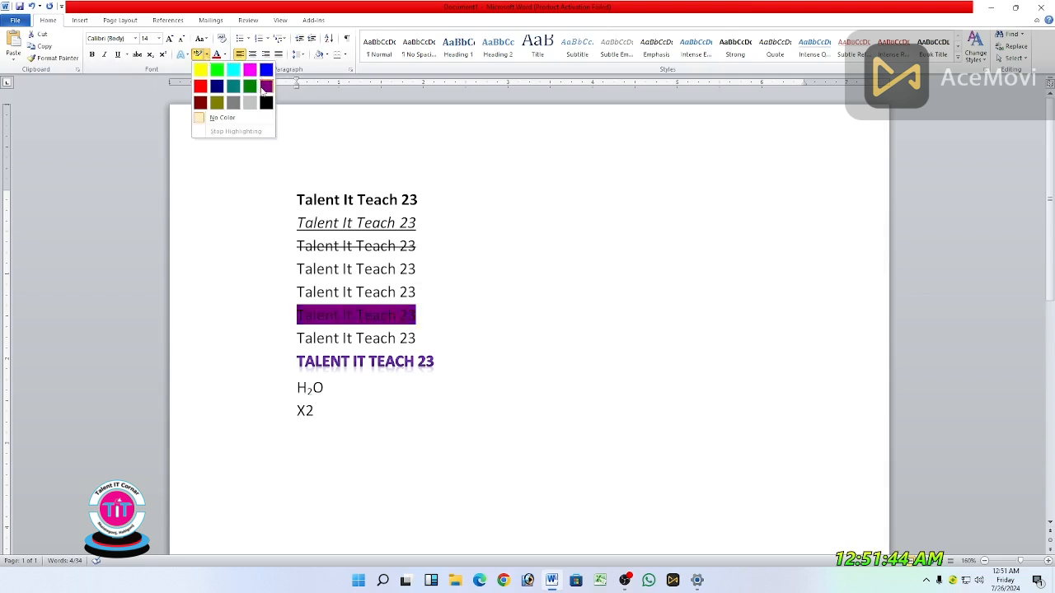
{"action": "left_click", "coordinate": [222, 72]}
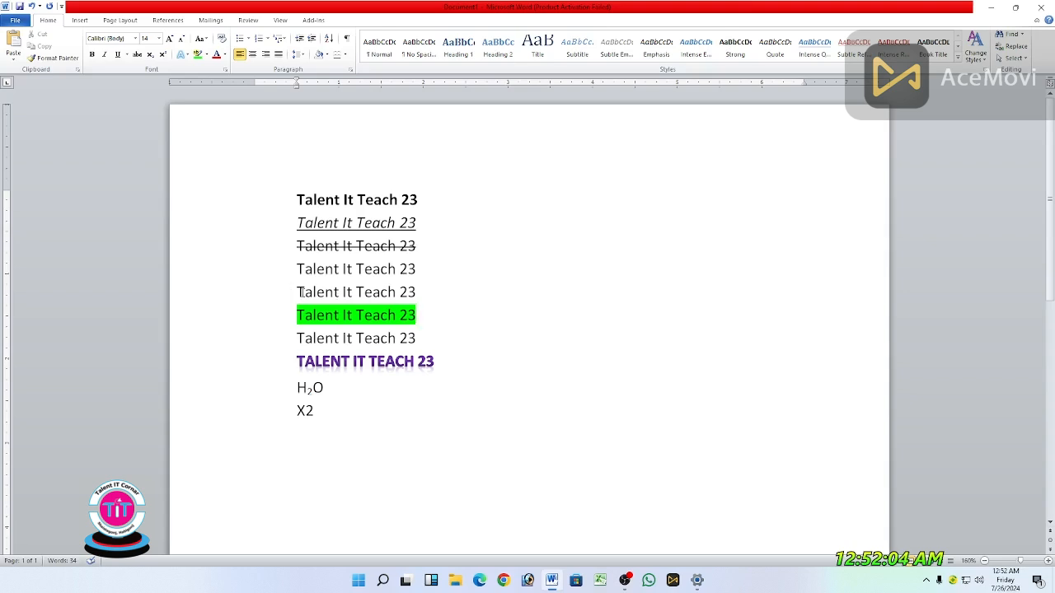
- Change the font color of the fourth "Talent It Teach 23" line, below the strikethrough line, to standard red
{"action": "left_click_drag", "start_coordinate": [298, 270], "coordinate": [412, 281]}
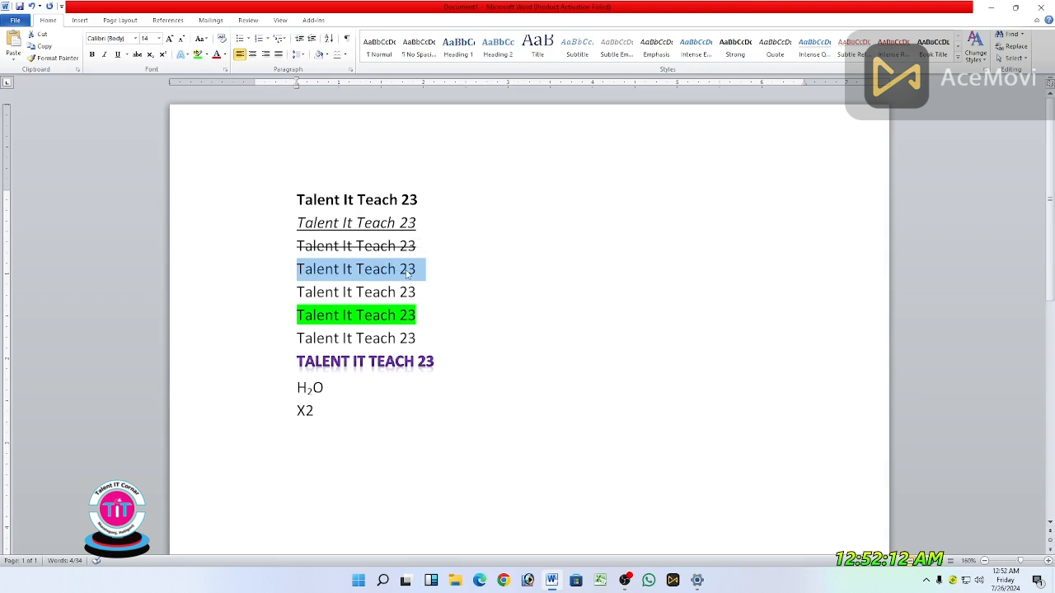
{"action": "left_click", "coordinate": [226, 56]}
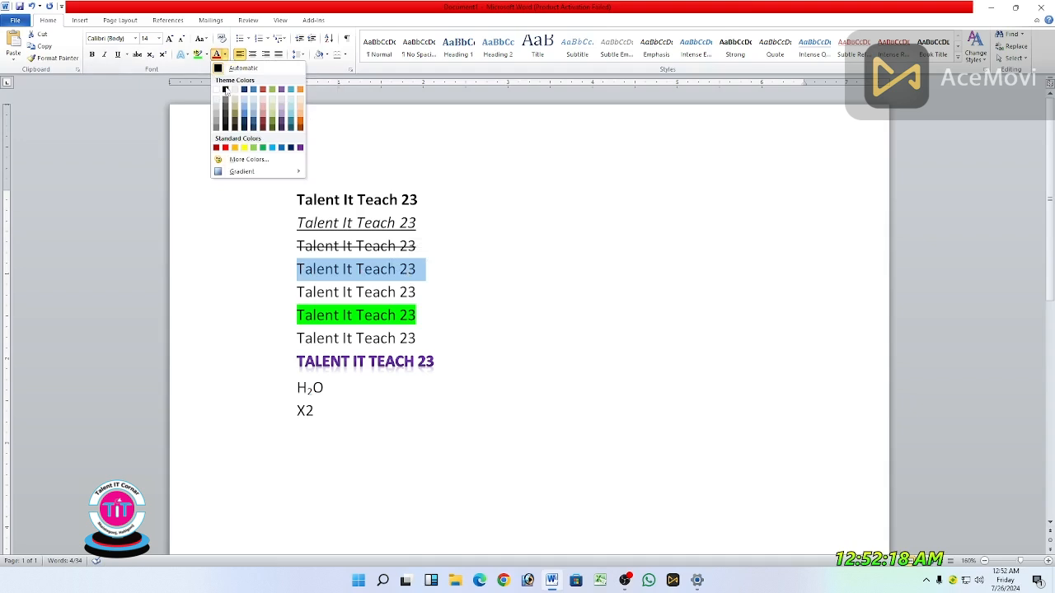
{"action": "left_click", "coordinate": [226, 148]}
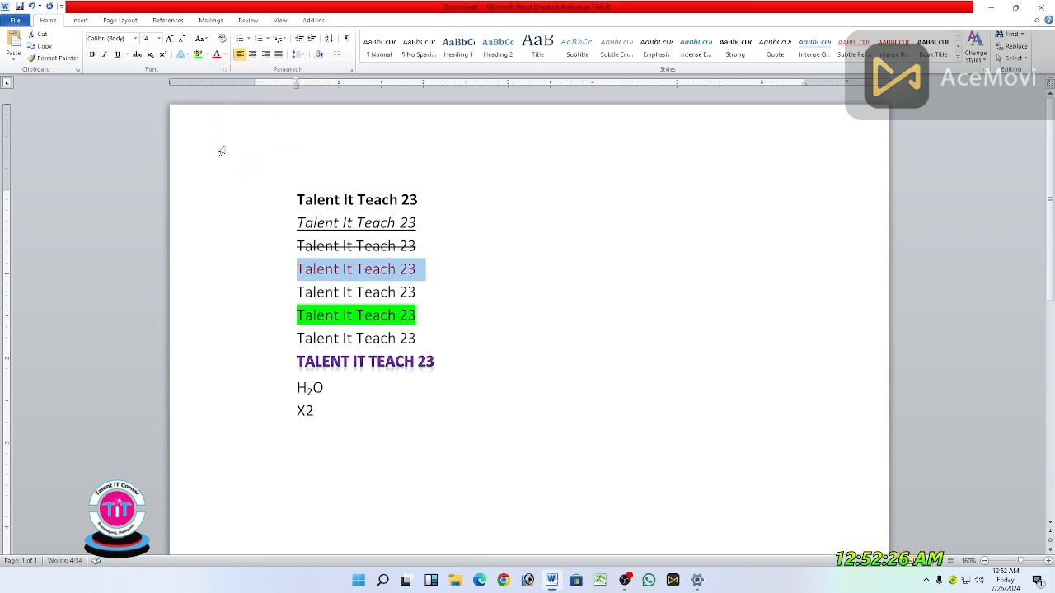
{"action": "left_click", "coordinate": [356, 273]}
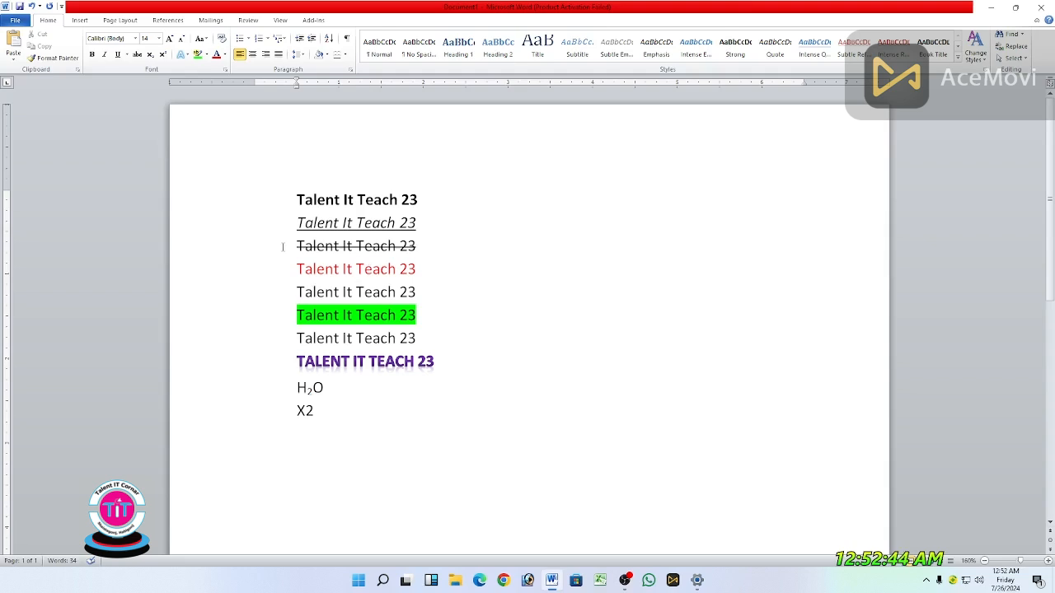
{"action": "scroll", "coordinate": [54, 518], "scroll_direction": "down", "scroll_amount": 2}
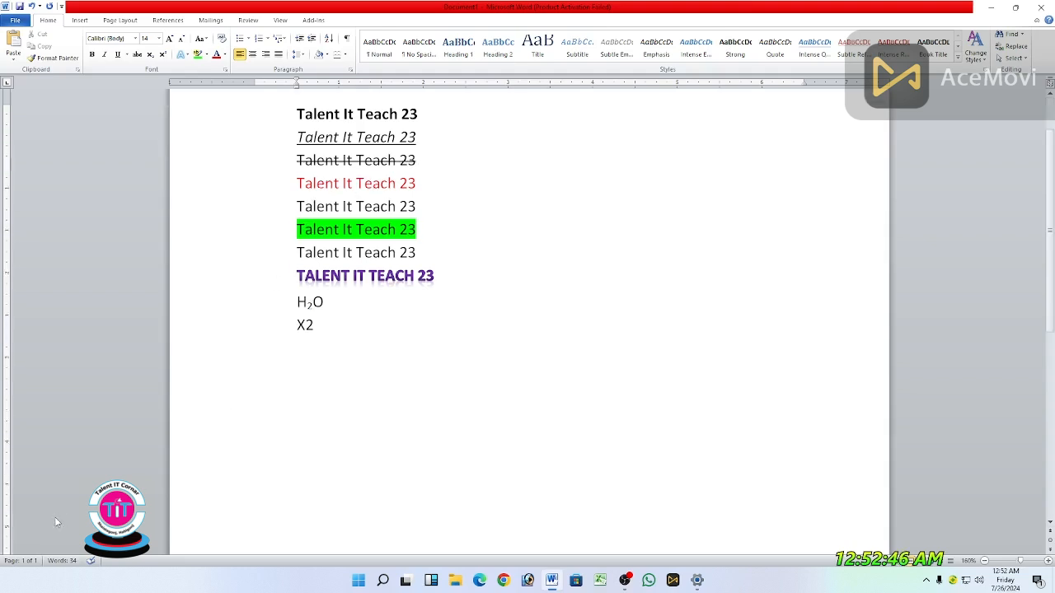